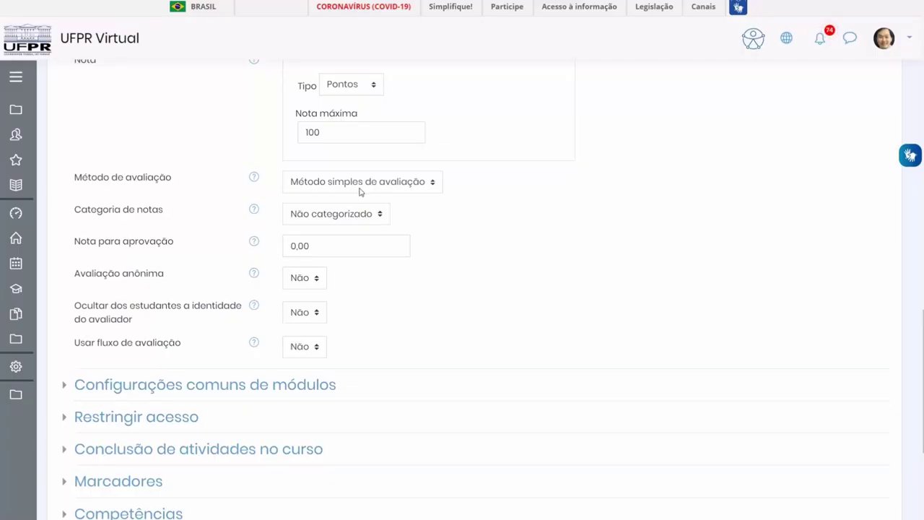
Step: Set the assignment's grading method to "Método simples de avaliação" and save the settings, returning to the course
{"action": "left_click", "coordinate": [361, 184]}
{"action": "left_click", "coordinate": [360, 216]}
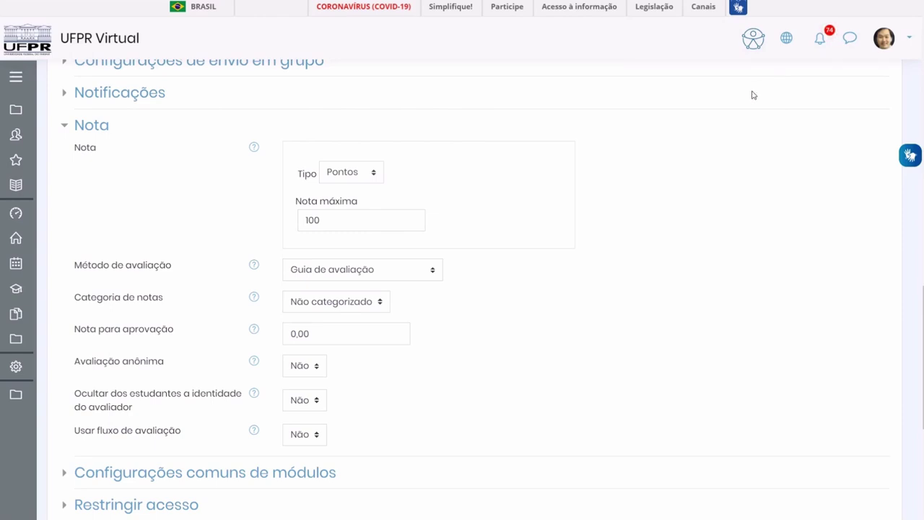
{"action": "left_click", "coordinate": [352, 216]}
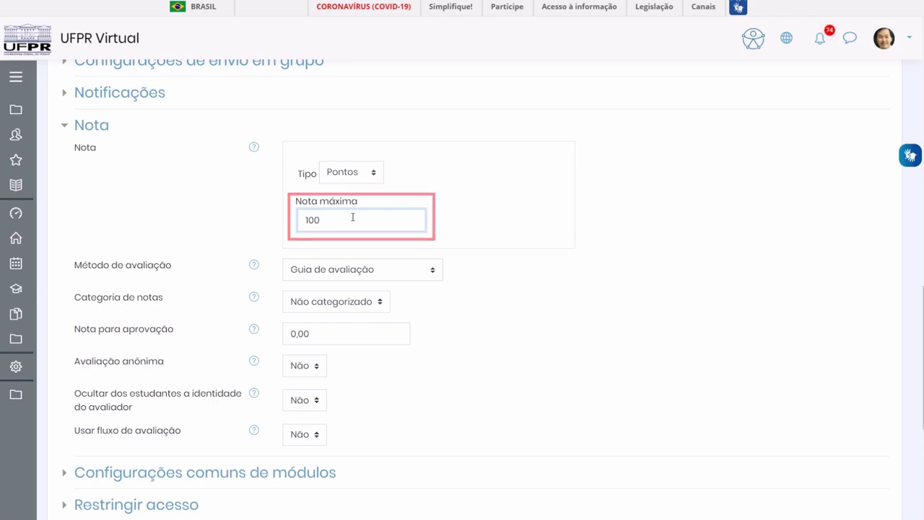
{"action": "left_click", "coordinate": [398, 270]}
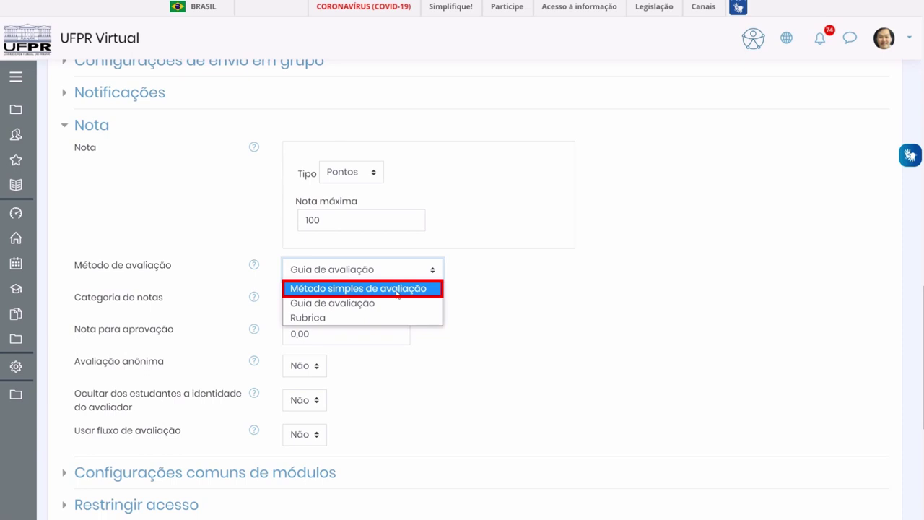
{"action": "left_click", "coordinate": [397, 289]}
{"action": "scroll", "coordinate": [505, 296], "scroll_direction": "down", "scroll_amount": 5}
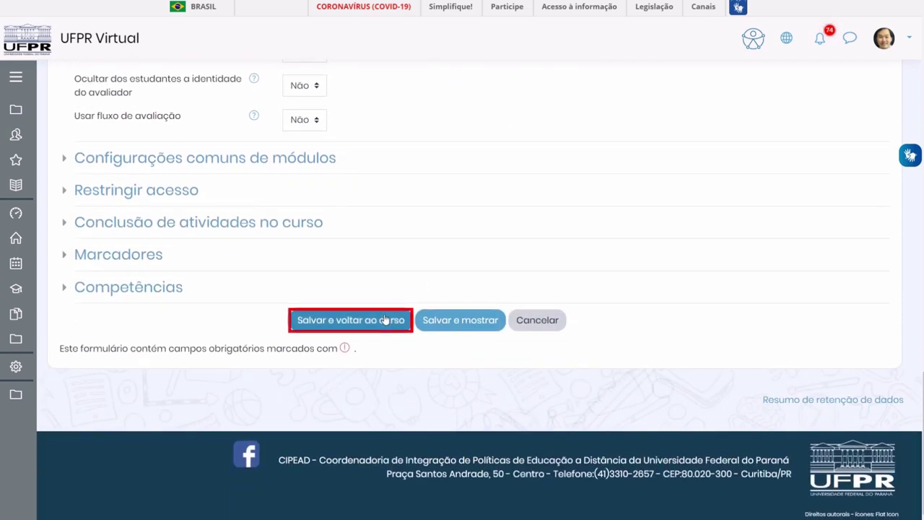
{"action": "left_click", "coordinate": [385, 320]}
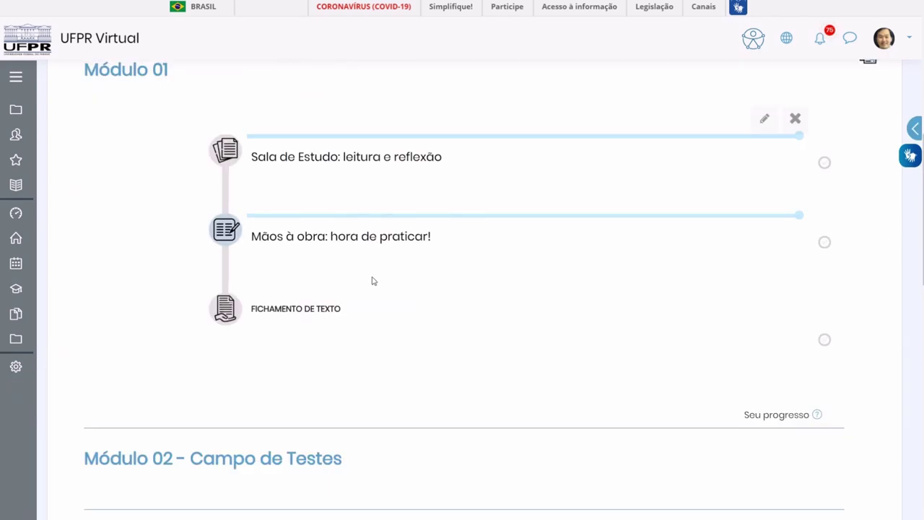
Step: Open all submissions of the FICHAMENTO DE TEXTO assignment and start grading the one submitted for evaluation
{"action": "left_click", "coordinate": [227, 313]}
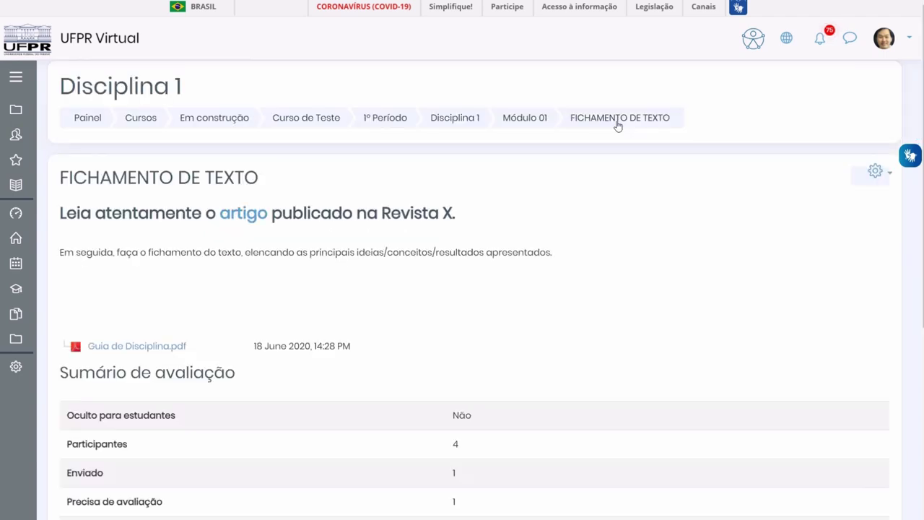
{"action": "scroll", "coordinate": [581, 200], "scroll_direction": "down", "scroll_amount": 5}
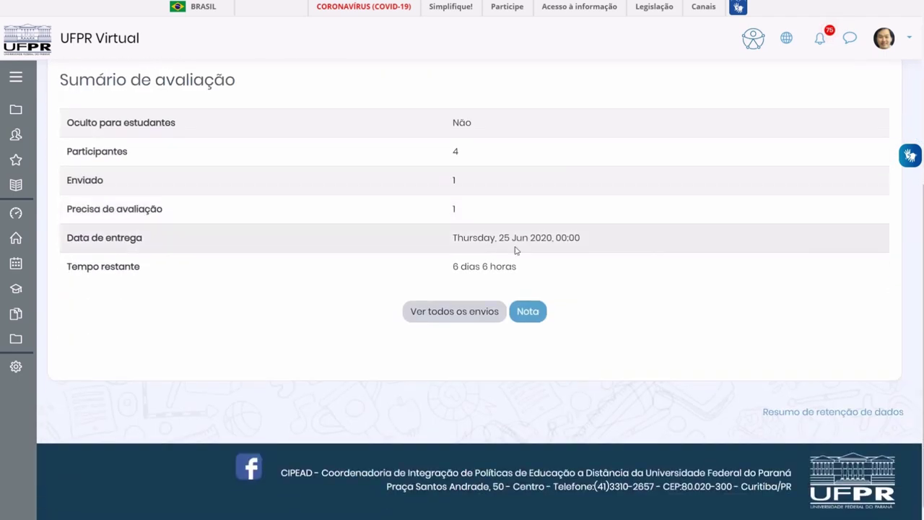
{"action": "left_click", "coordinate": [458, 316]}
{"action": "left_click", "coordinate": [459, 316]}
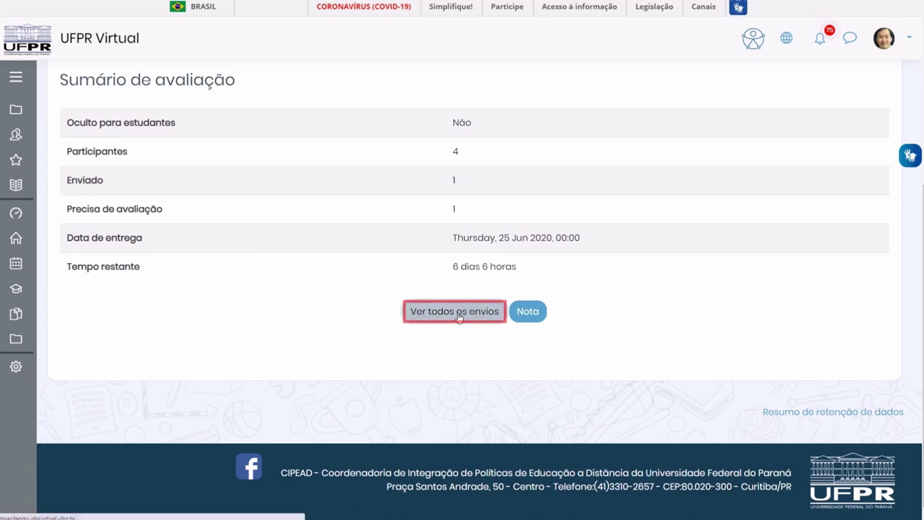
{"action": "scroll", "coordinate": [458, 317], "scroll_direction": "down", "scroll_amount": 2}
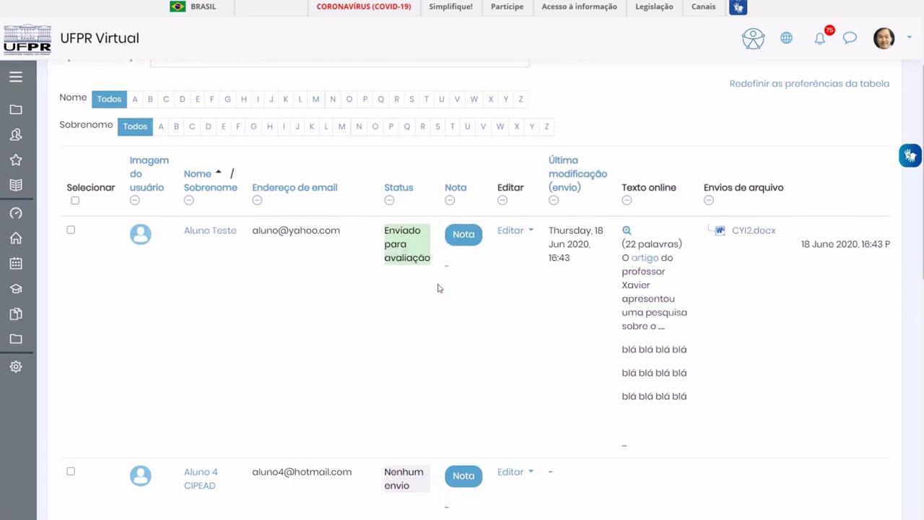
{"action": "left_click", "coordinate": [460, 236]}
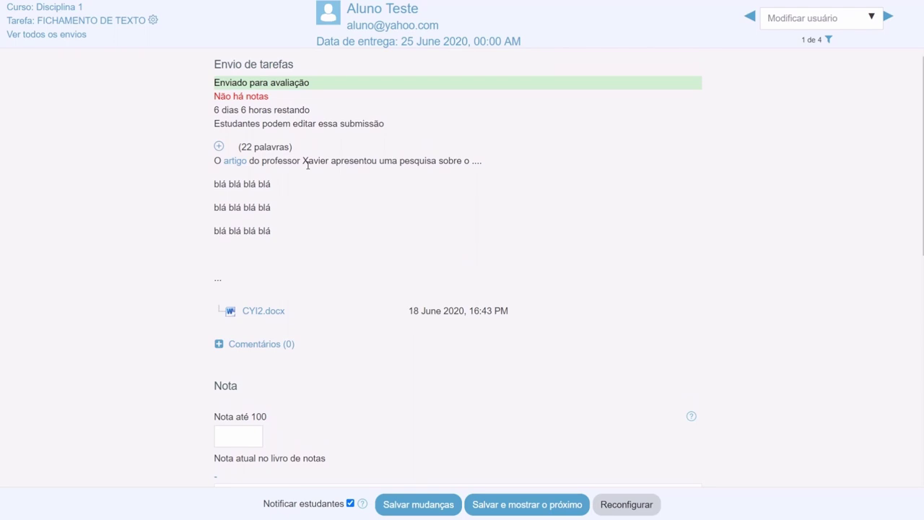
Step: Grade the student's submission 100 with the feedback comment "Muito bem!" and save the changes
{"action": "scroll", "coordinate": [303, 159], "scroll_direction": "down", "scroll_amount": 5}
{"action": "left_click", "coordinate": [247, 96]}
{"action": "type", "text": "100"}
{"action": "left_click", "coordinate": [310, 262]}
{"action": "type", "text": "Mu"}
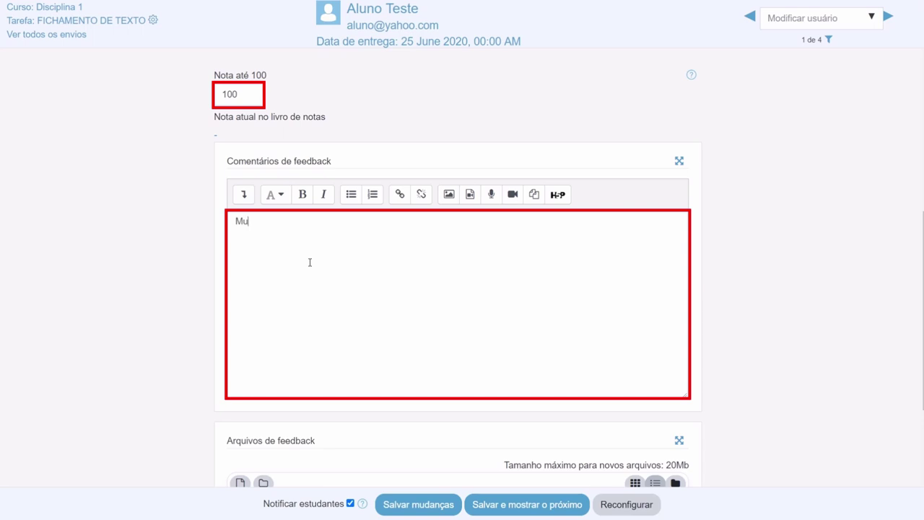
{"action": "type", "text": "ito bem!"}
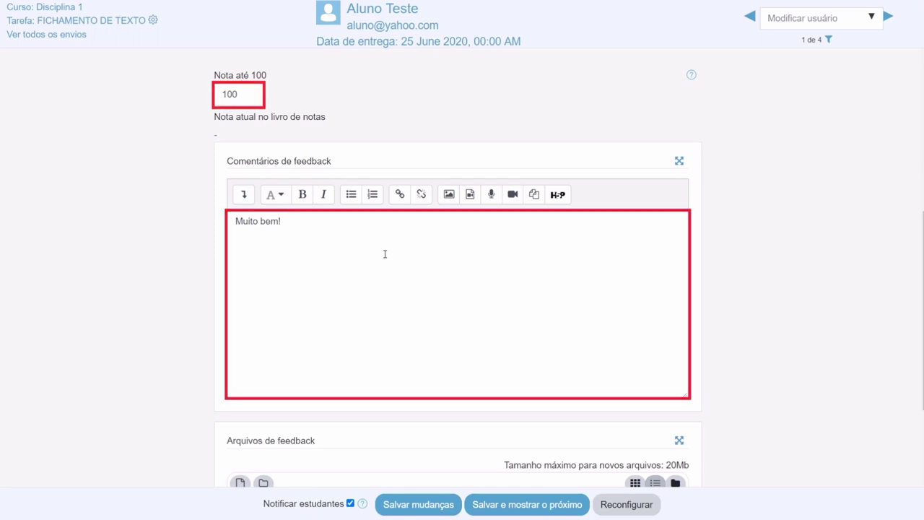
{"action": "scroll", "coordinate": [386, 254], "scroll_direction": "down", "scroll_amount": 2}
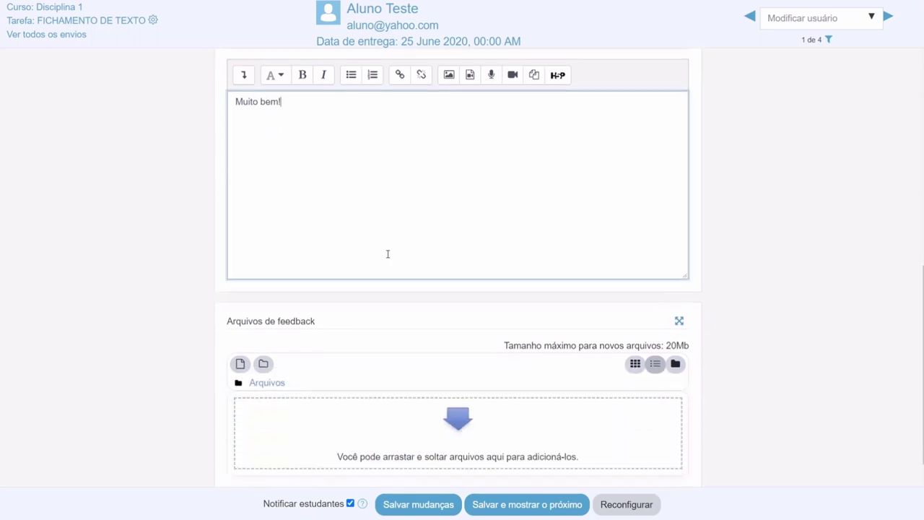
{"action": "left_click", "coordinate": [433, 505]}
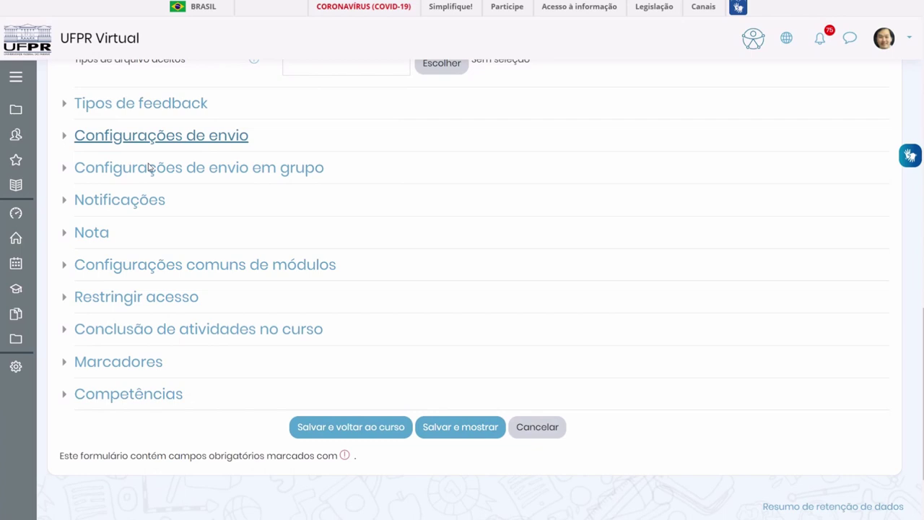
Step: Set the grading method of FICHAMENTO DE TEXTO 2 to "Guia de avaliação" and save, returning to the course
{"action": "left_click", "coordinate": [115, 232]}
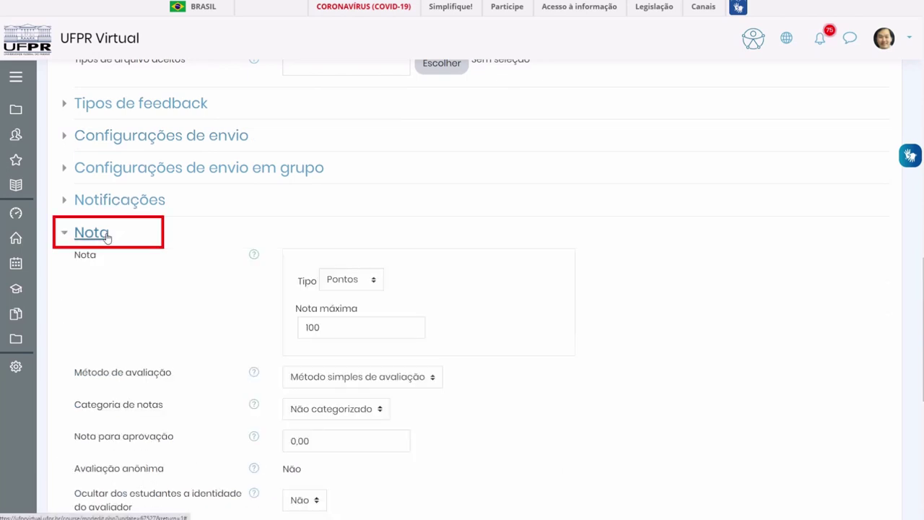
{"action": "scroll", "coordinate": [419, 229], "scroll_direction": "down", "scroll_amount": 3}
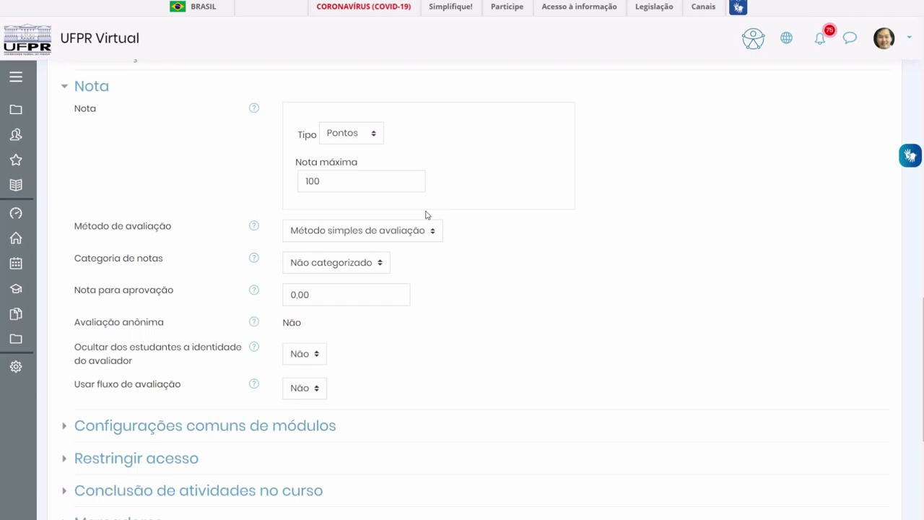
{"action": "left_click", "coordinate": [413, 232]}
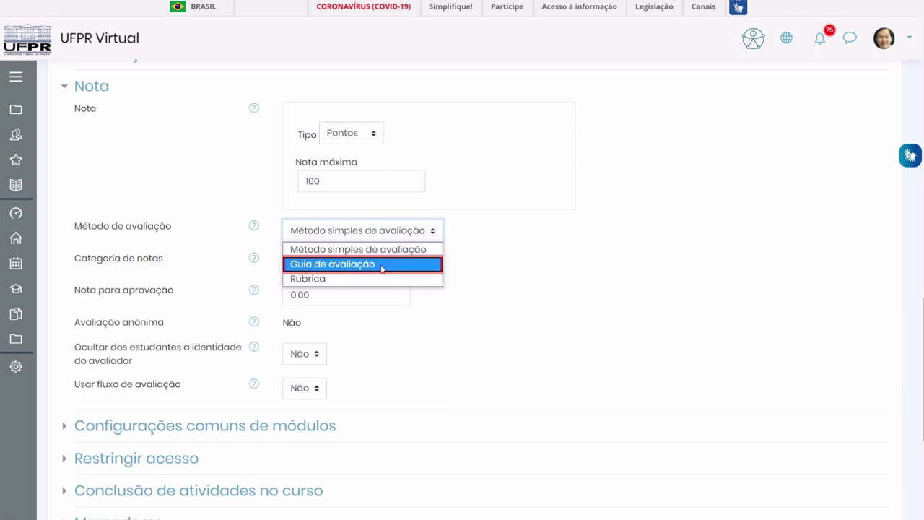
{"action": "left_click", "coordinate": [382, 267]}
{"action": "scroll", "coordinate": [498, 228], "scroll_direction": "down", "scroll_amount": 4}
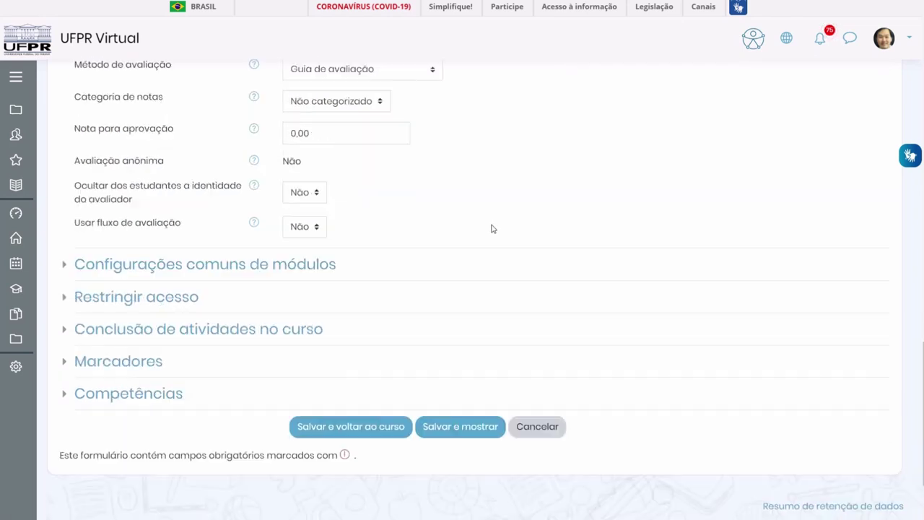
{"action": "left_click", "coordinate": [399, 326]}
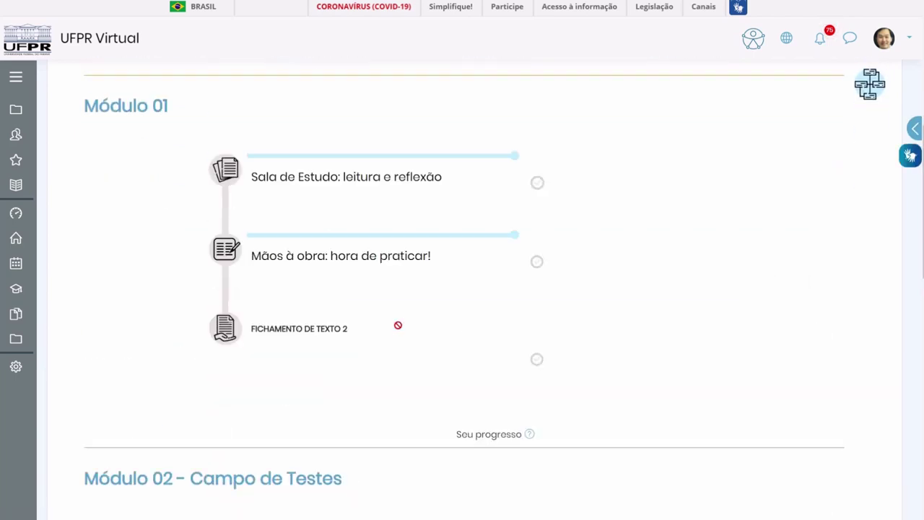
Step: Open the evaluation guide definition form for the FICHAMENTO DE TEXTO 2 assignment
{"action": "left_click", "coordinate": [226, 309]}
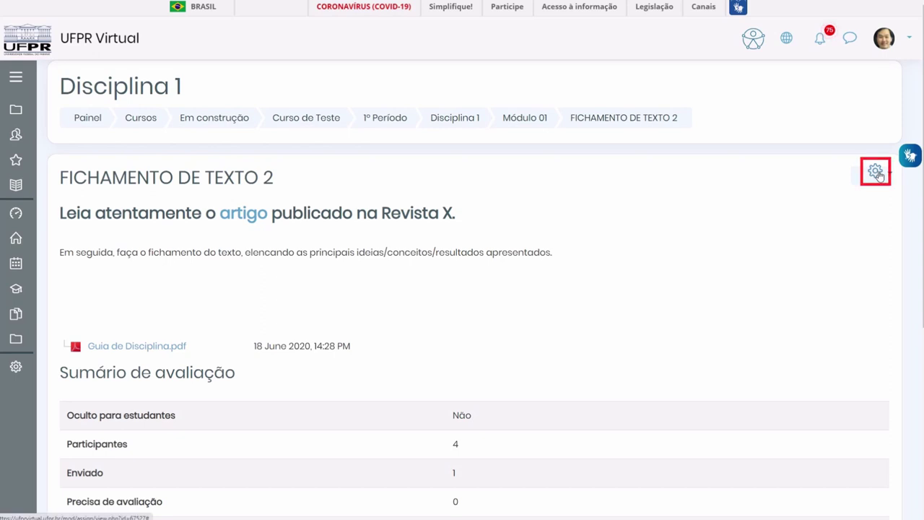
{"action": "left_click", "coordinate": [877, 173]}
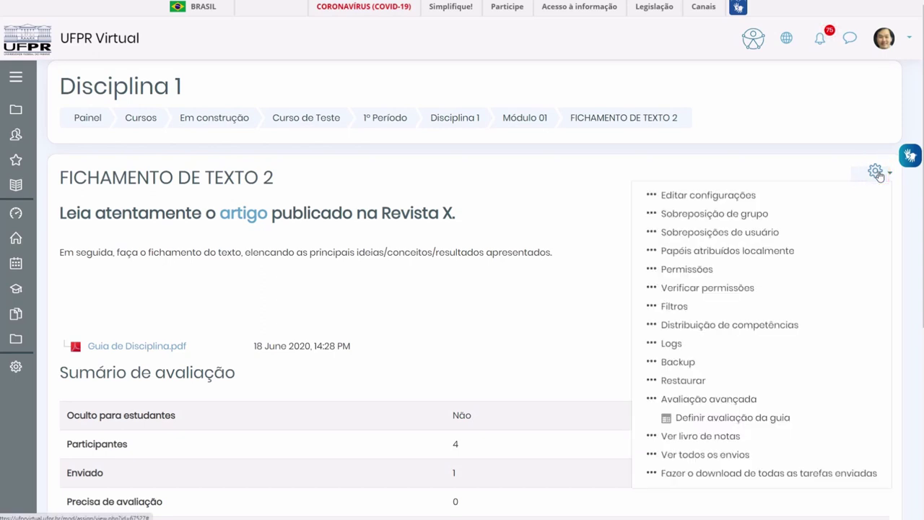
{"action": "left_click", "coordinate": [714, 418]}
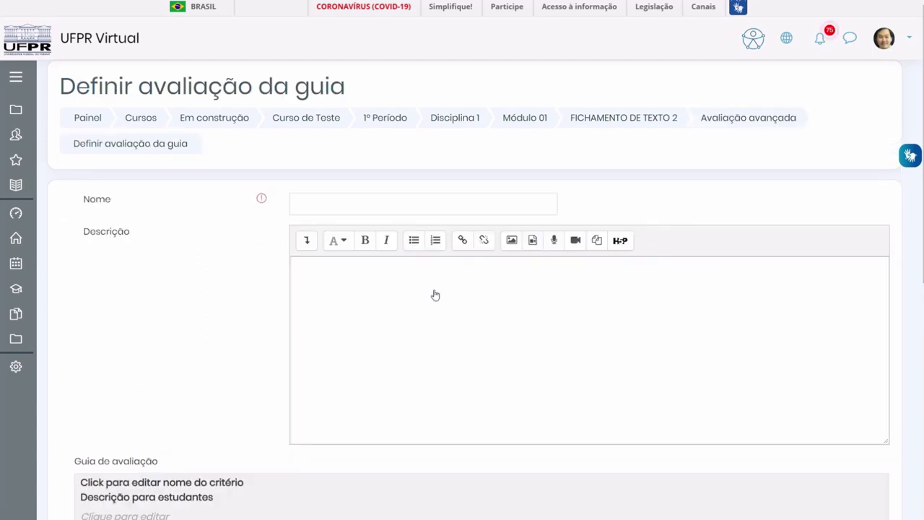
Step: Name the guide "Orientação para correção fichamento 2" and enter the description "Orientações para o tutor/professor"
{"action": "left_click", "coordinate": [401, 200]}
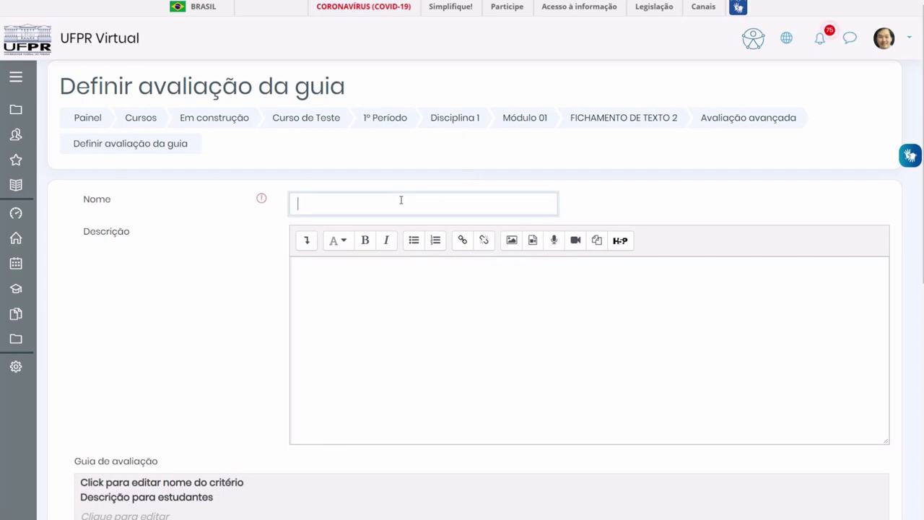
{"action": "type", "text": "Orientação para correção fichamento 2"}
{"action": "left_click", "coordinate": [415, 351]}
{"action": "type", "text": "Orientações para o tutor/professor"}
{"action": "scroll", "coordinate": [410, 272], "scroll_direction": "down", "scroll_amount": 1}
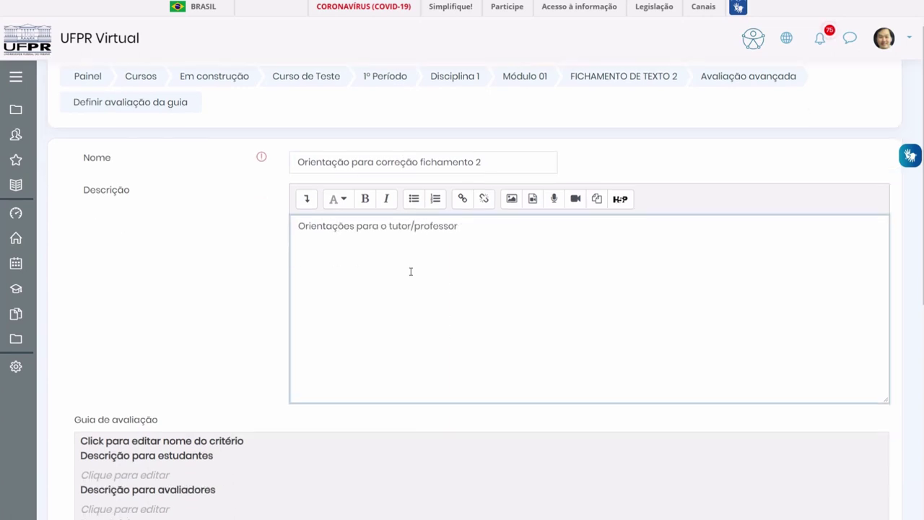
Step: Fill the first criterion: Português, student description "O texto não deve conter erros de português", evaluator description "Descontar 2 pontos para cada erro", maximum grade 20
{"action": "scroll", "coordinate": [410, 271], "scroll_direction": "down", "scroll_amount": 4}
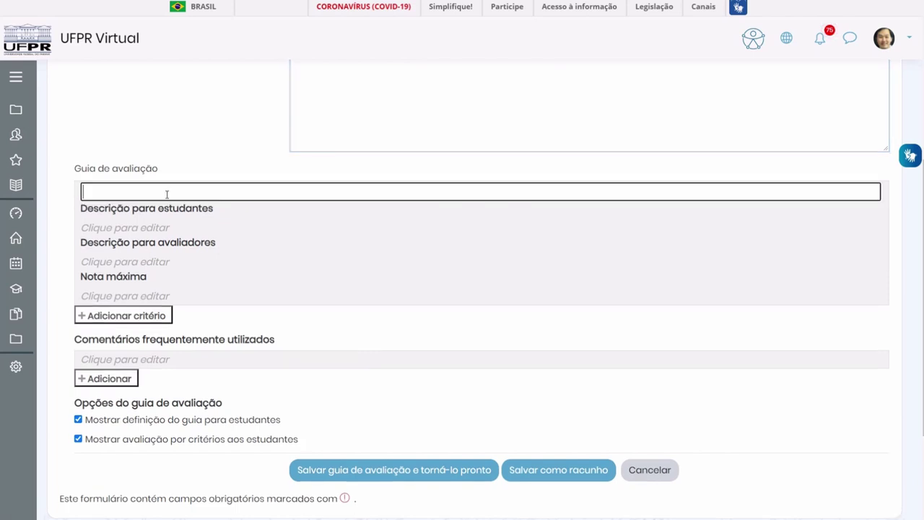
{"action": "type", "text": "Português"}
{"action": "key", "text": "Tab"}
{"action": "type", "text": "O texto n"}
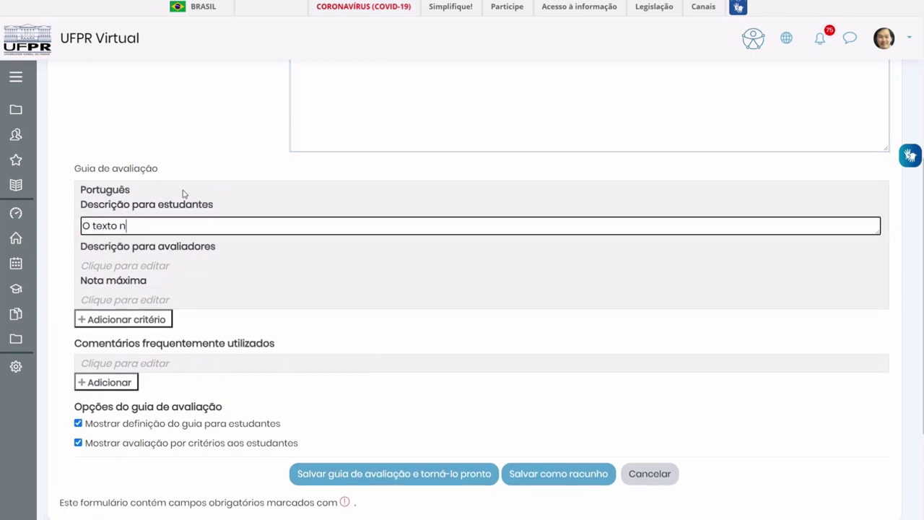
{"action": "type", "text": "ão deve conter erros de português"}
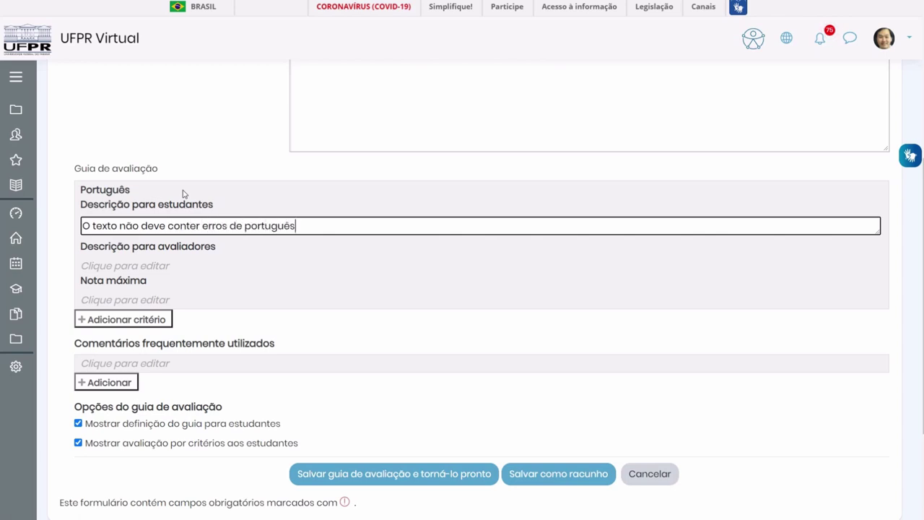
{"action": "key", "text": "Tab"}
{"action": "type", "text": "Descontar 2 pontos para cada erro"}
{"action": "key", "text": "Tab"}
{"action": "type", "text": "20"}
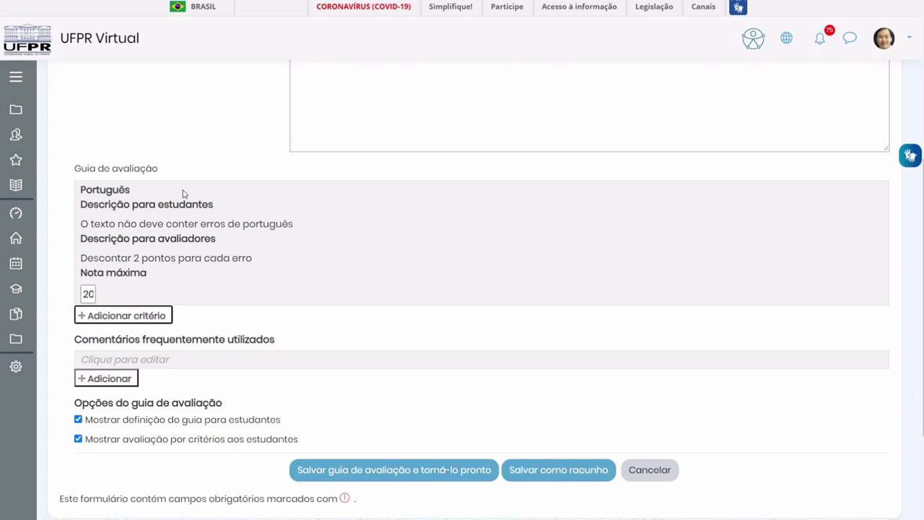
Step: Enter "Muito bem! Continue assim!" as a frequently used comment in the evaluation guide
{"action": "key", "text": "Tab"}
{"action": "scroll", "coordinate": [129, 308], "scroll_direction": "down", "scroll_amount": 3}
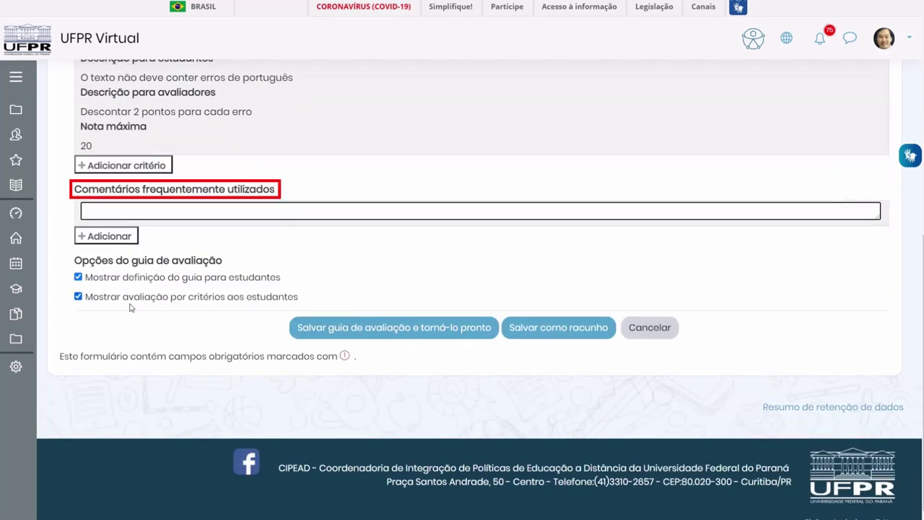
{"action": "type", "text": "Muito b"}
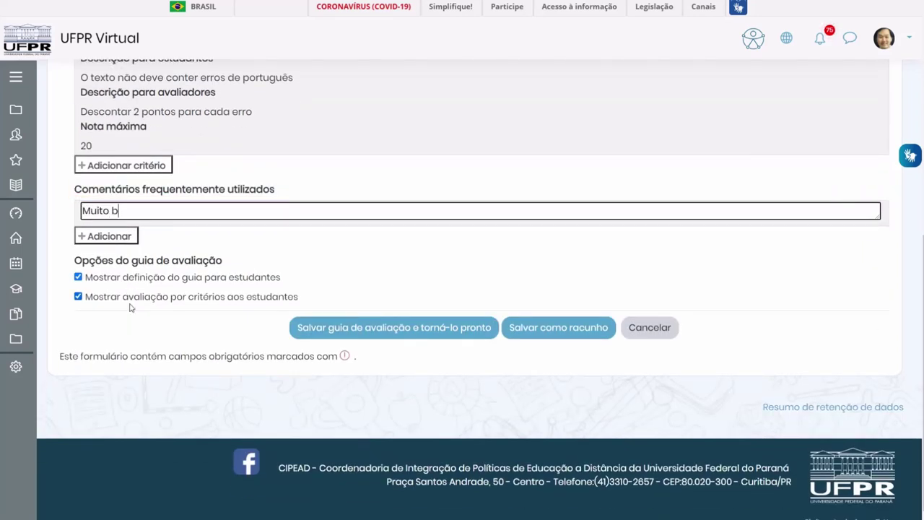
{"action": "type", "text": "em! Continue ass"}
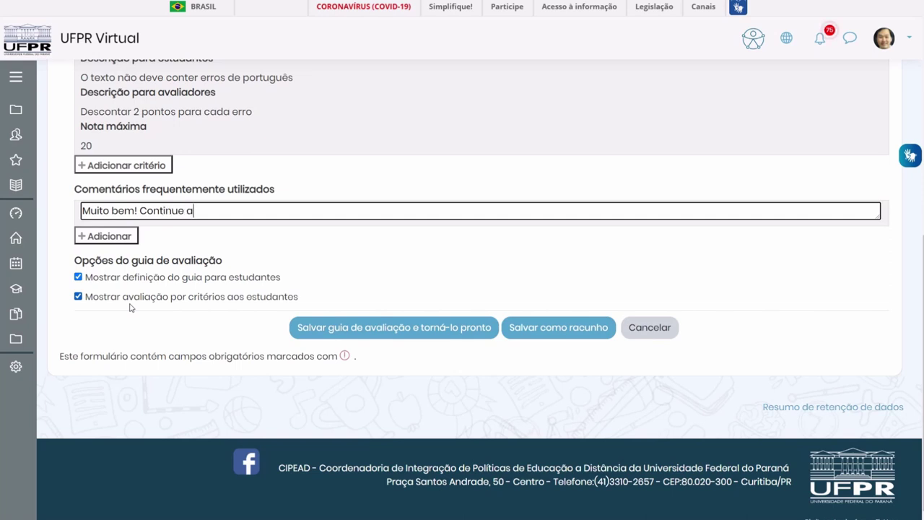
{"action": "type", "text": "im!"}
Step: Add a "Resumo" criterion, maximum 80, describing a complete summary and scoring objetivo (10), metodologia (20), resultado (20), conclusão (30), and save the guide as ready
{"action": "type", "text": "Resumo"}
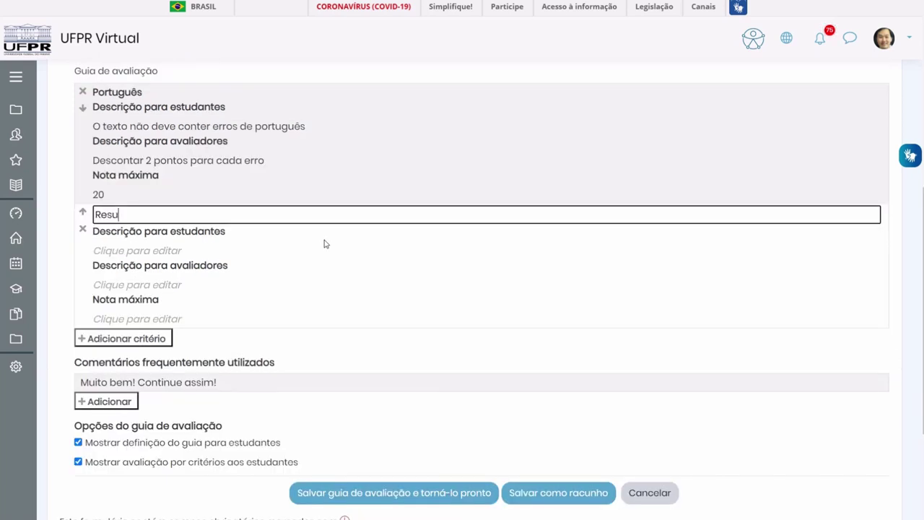
{"action": "key", "text": "Tab"}
{"action": "type", "text": "O resumo do artigo deve ser completo. Considerar: objetivo, metodologia, resultado e conclusão de acordo com o solicitado"}
{"action": "key", "text": "Tab"}
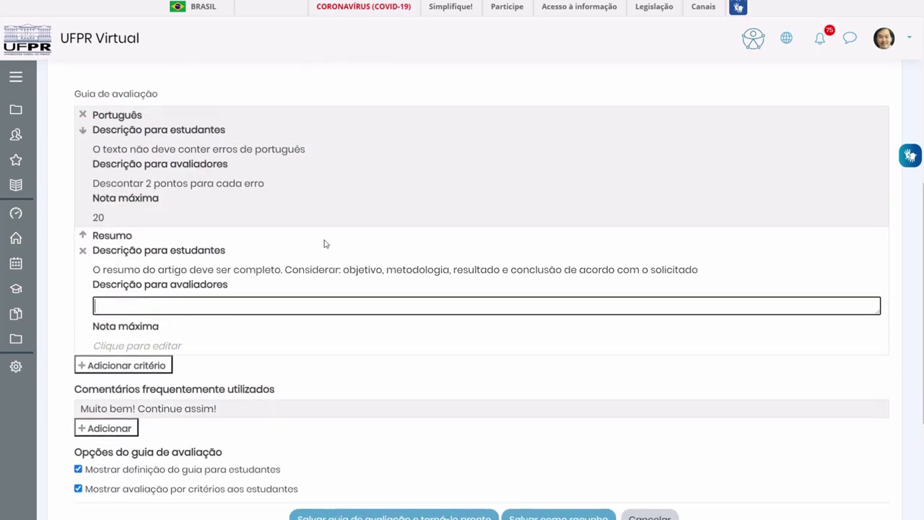
{"action": "type", "text": "Verificar se os componentes estão inseridos corretamente. Segue notas: objetivo (10), metodologia (20), resultado (20), conclusão (30)"}
{"action": "left_click", "coordinate": [130, 347]}
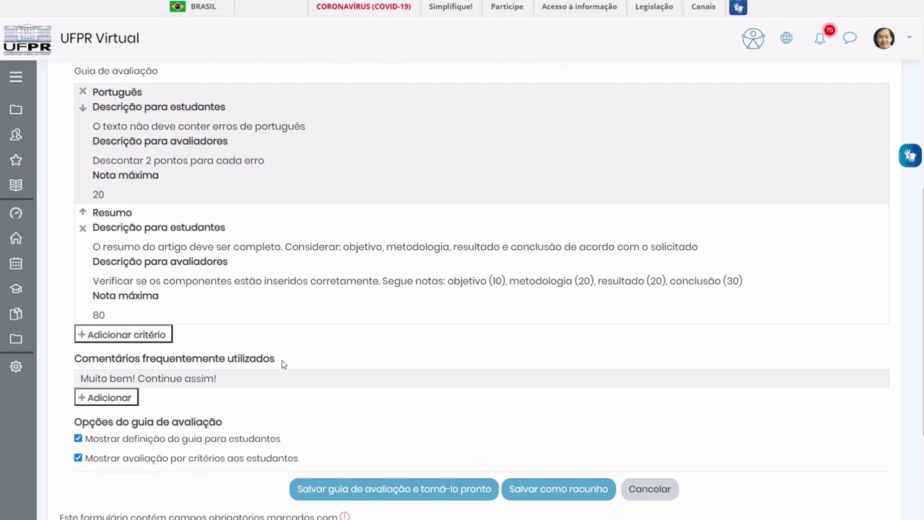
{"action": "left_click", "coordinate": [436, 492]}
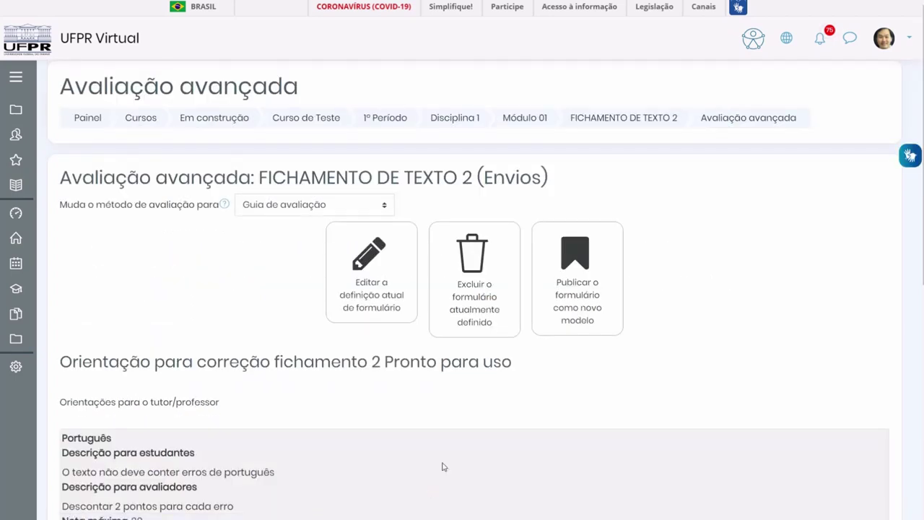
Step: Return to the FICHAMENTO DE TEXTO 2 assignment, list all submissions, and open grading for the student whose work is submitted for evaluation
{"action": "scroll", "coordinate": [466, 436], "scroll_direction": "down", "scroll_amount": 5}
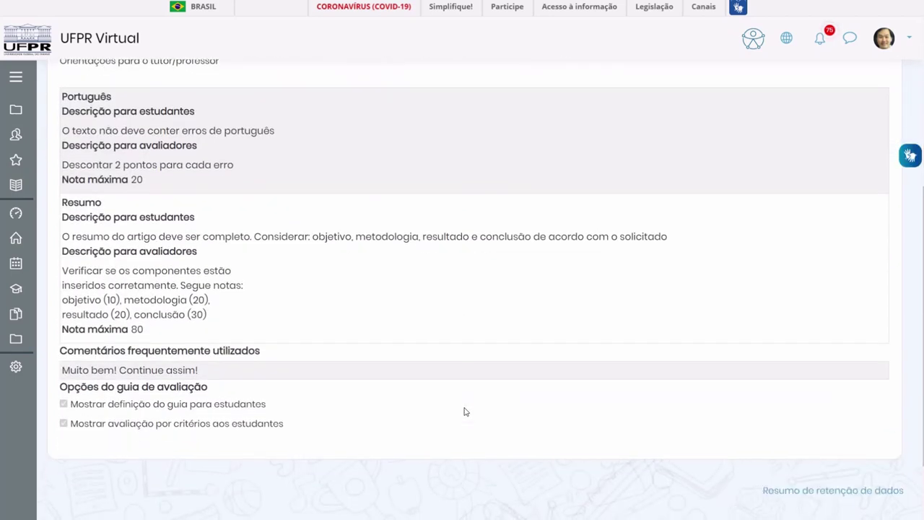
{"action": "scroll", "coordinate": [472, 404], "scroll_direction": "up", "scroll_amount": 5}
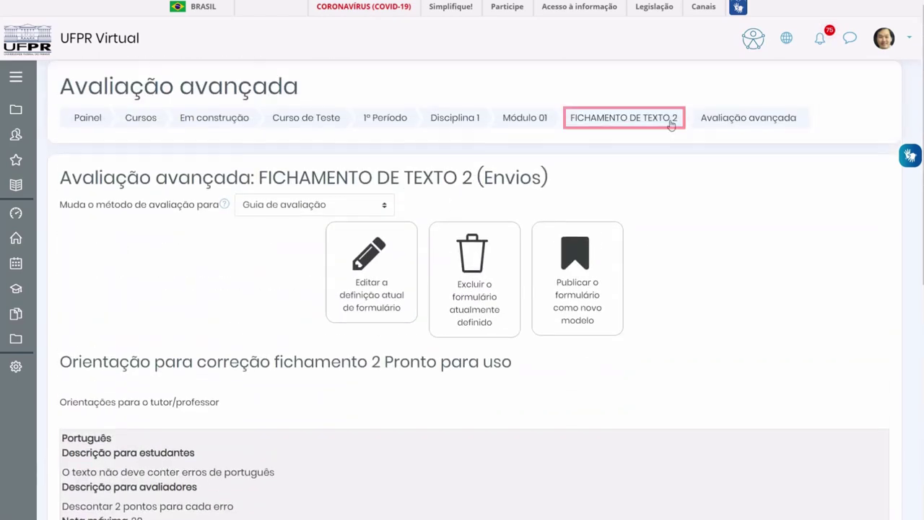
{"action": "left_click", "coordinate": [656, 119]}
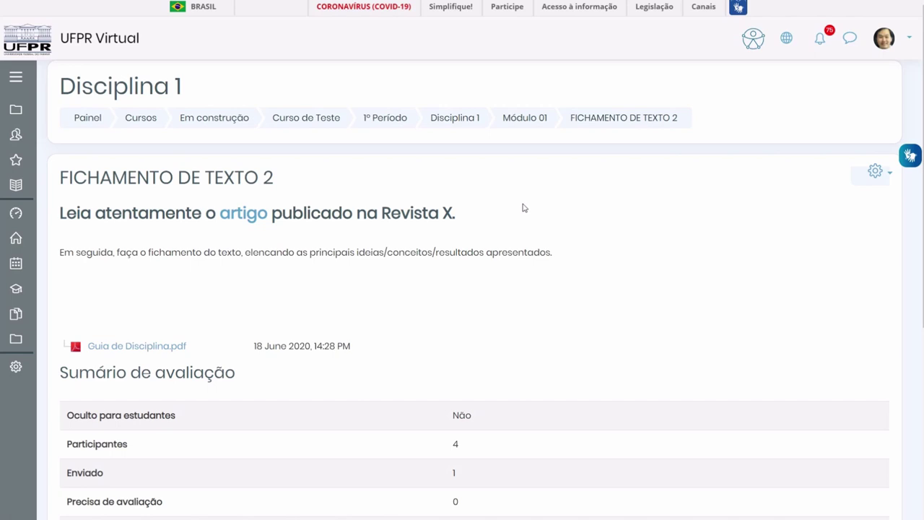
{"action": "scroll", "coordinate": [515, 208], "scroll_direction": "down", "scroll_amount": 4}
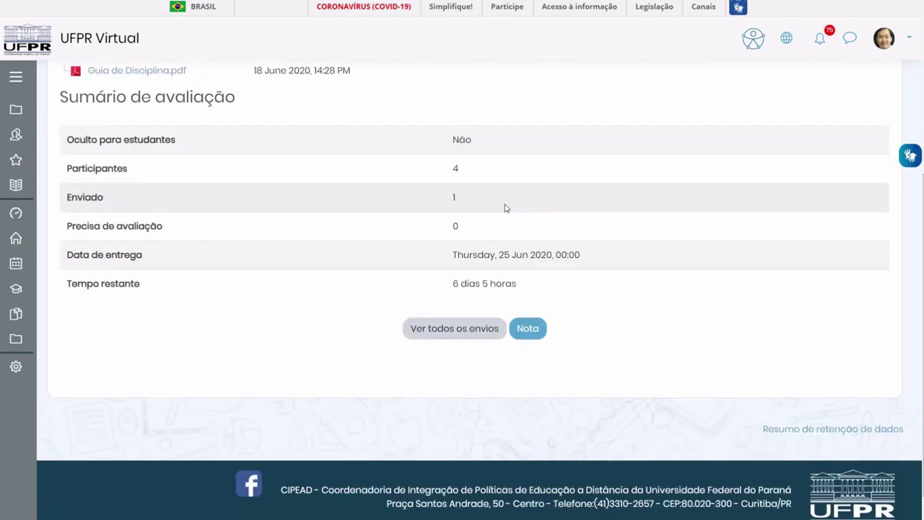
{"action": "scroll", "coordinate": [506, 207], "scroll_direction": "down", "scroll_amount": 1}
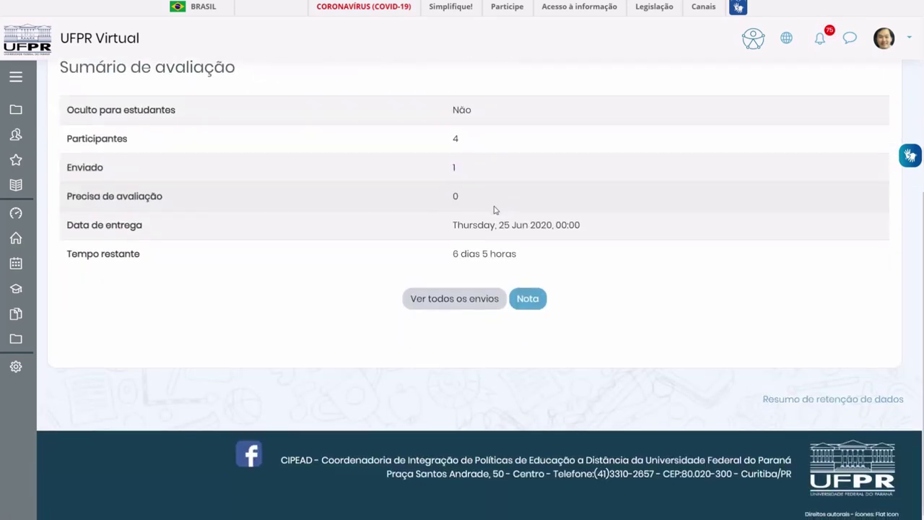
{"action": "left_click", "coordinate": [474, 306]}
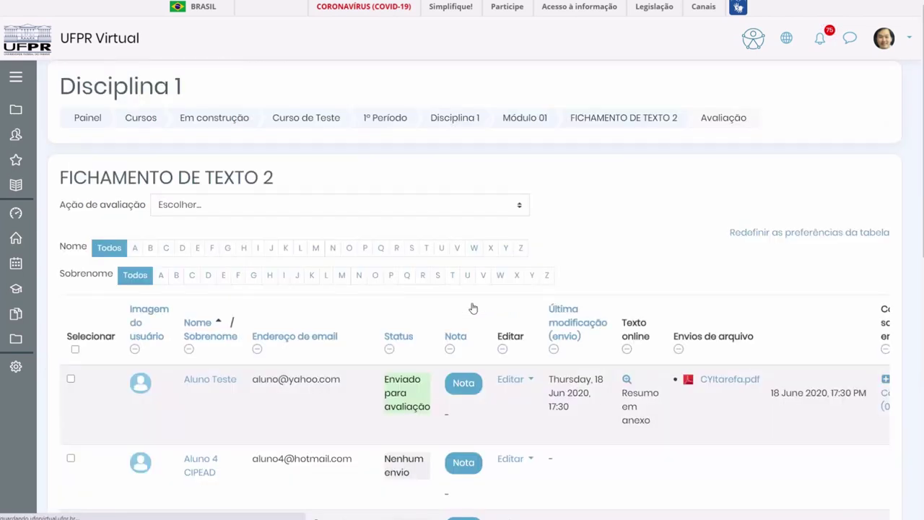
{"action": "left_click", "coordinate": [465, 385]}
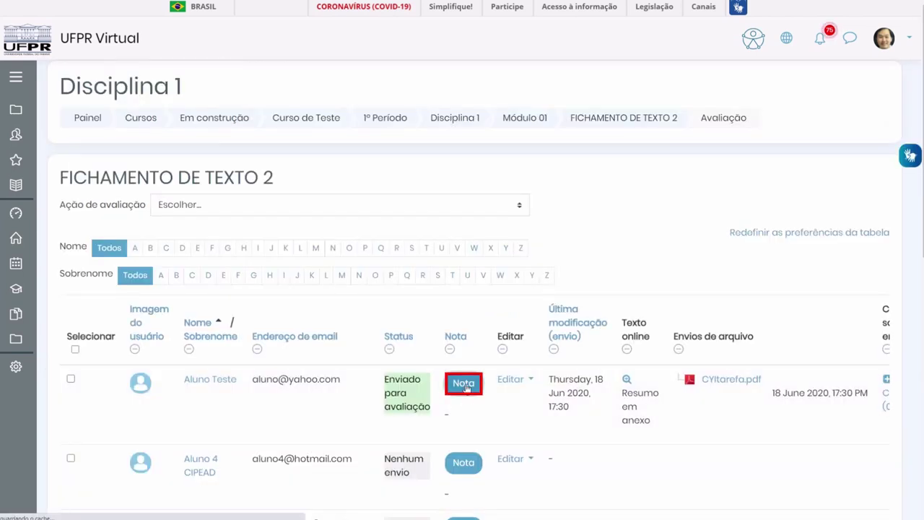
Step: Enter "A palavra 'até' tem acento" as the comment for the Português criterion
{"action": "scroll", "coordinate": [493, 258], "scroll_direction": "down", "scroll_amount": 4}
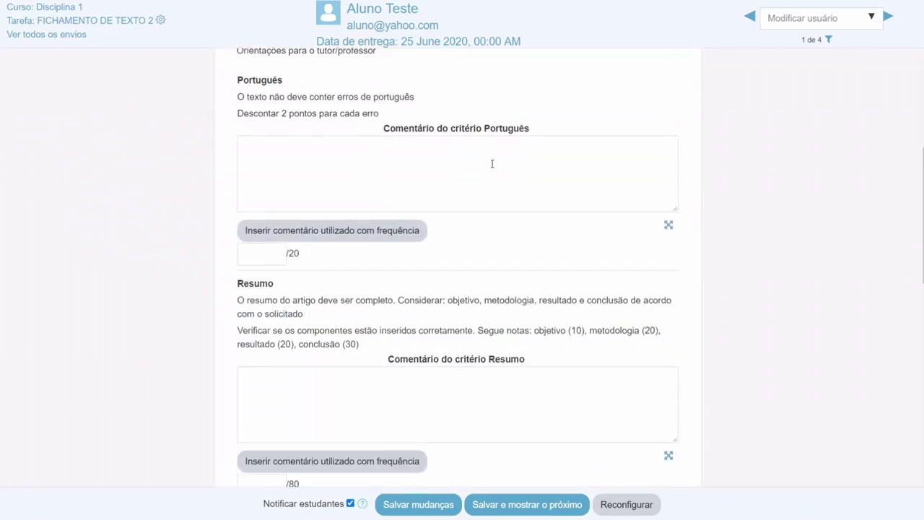
{"action": "left_click", "coordinate": [457, 179]}
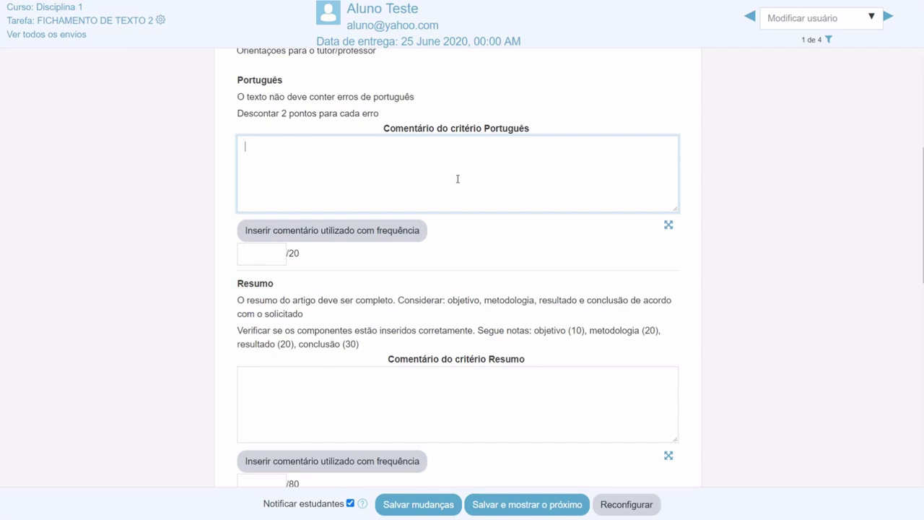
{"action": "type", "text": "A palavra 'até' tem acento"}
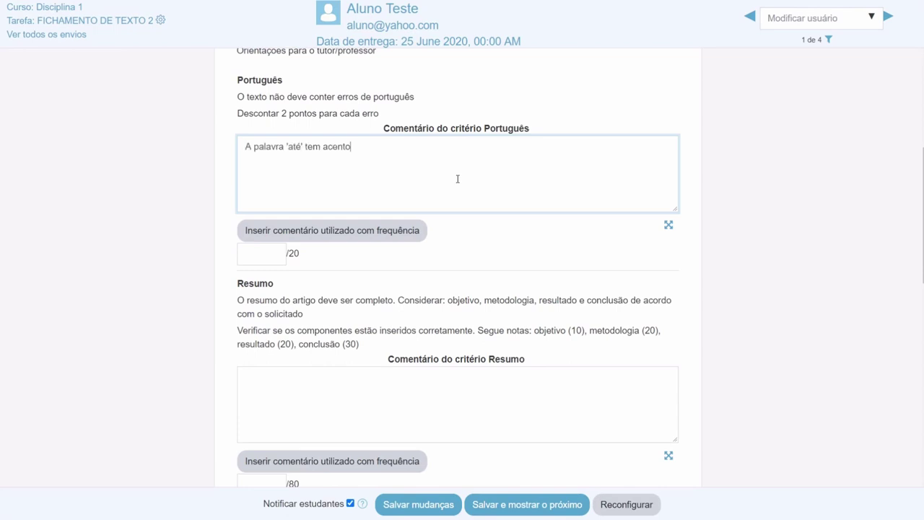